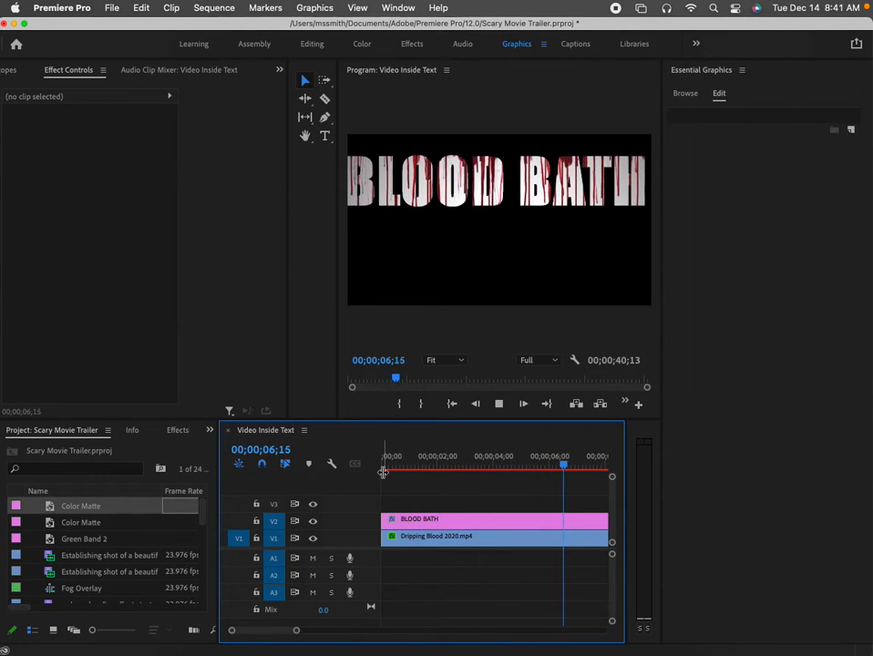
# Preview the BLOOD BATH, mama's revenge and THE VISITOR example titles in the Video Inside Text sequence.
pyautogui.press('space')
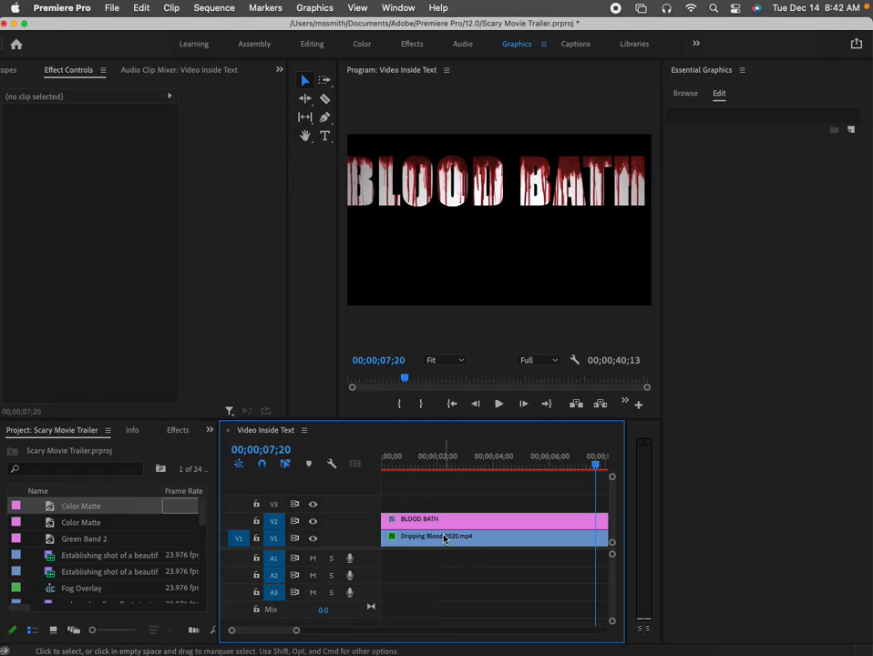
pyautogui.moveTo(596, 467); pyautogui.dragTo(519, 467)
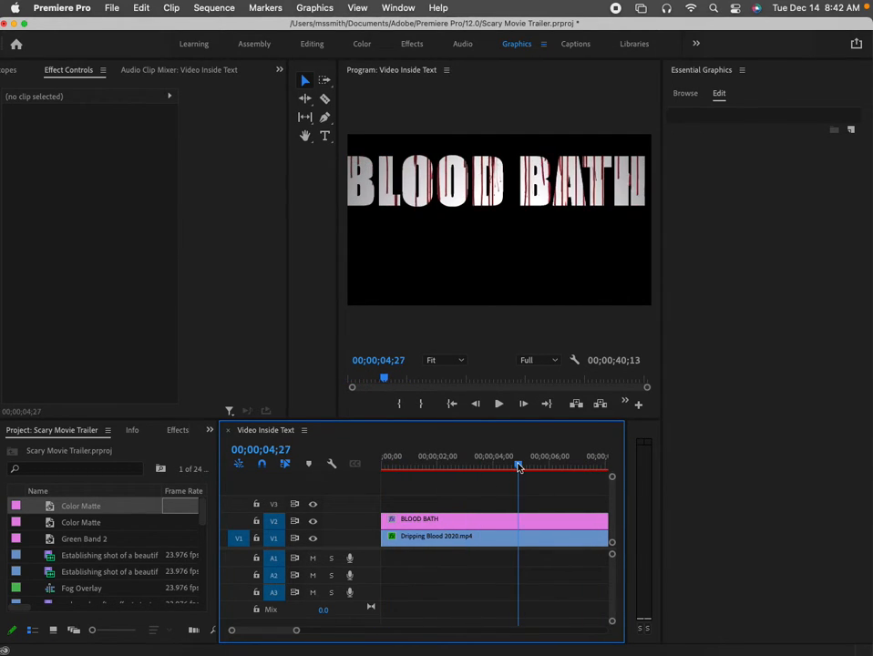
pyautogui.press('Down')
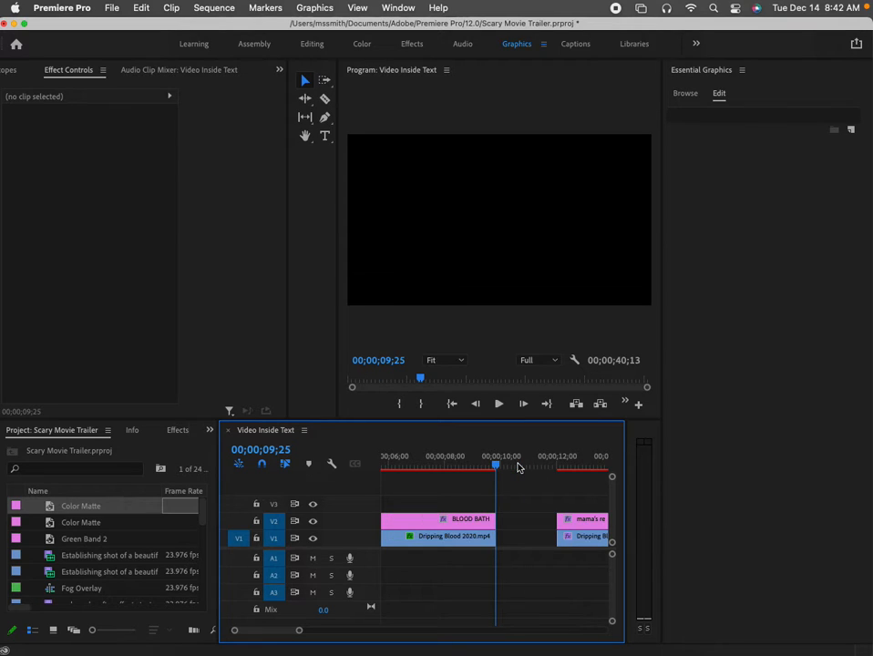
pyautogui.press('Down')
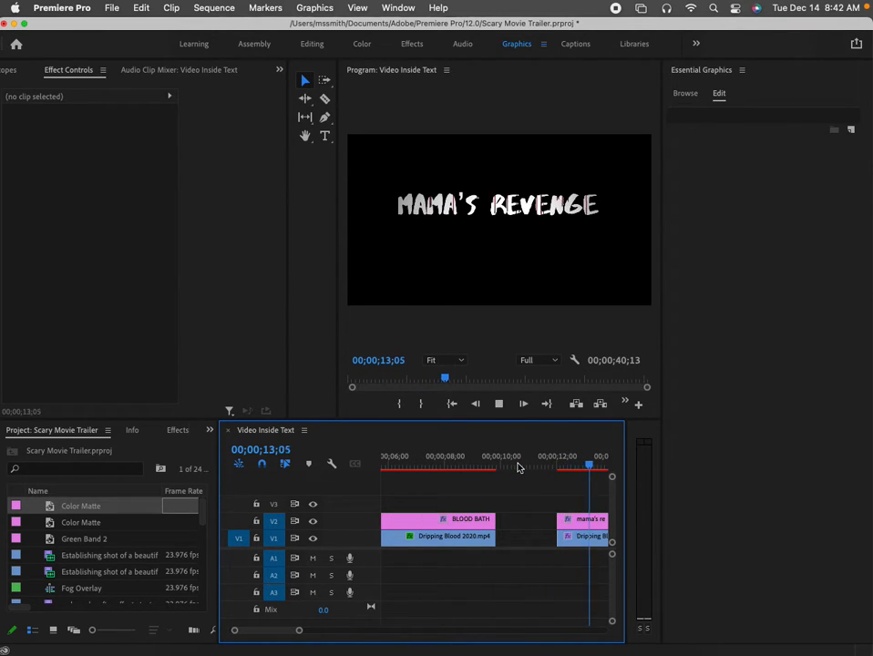
pyautogui.press('space')
pyautogui.press('Down')
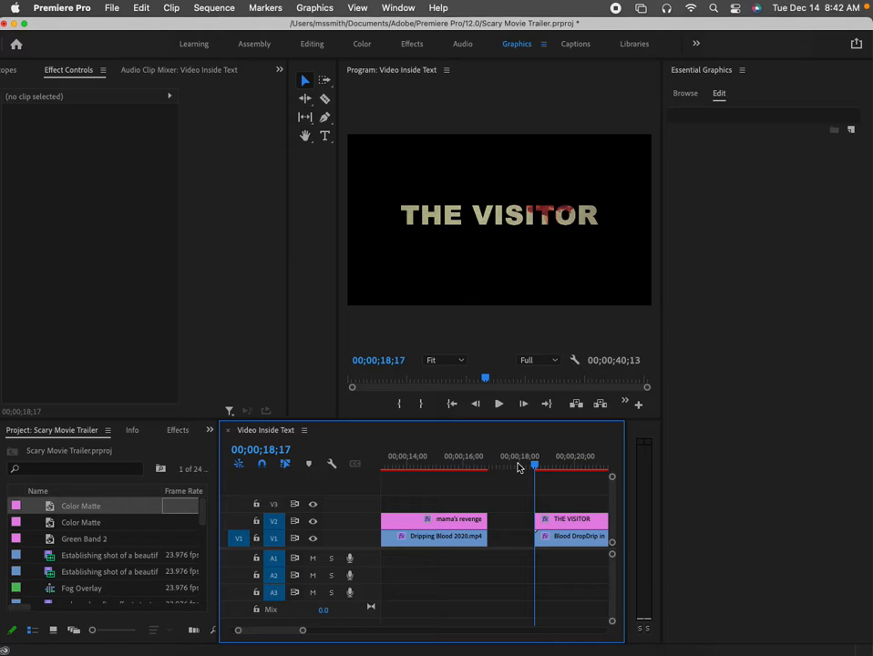
pyautogui.press('space')
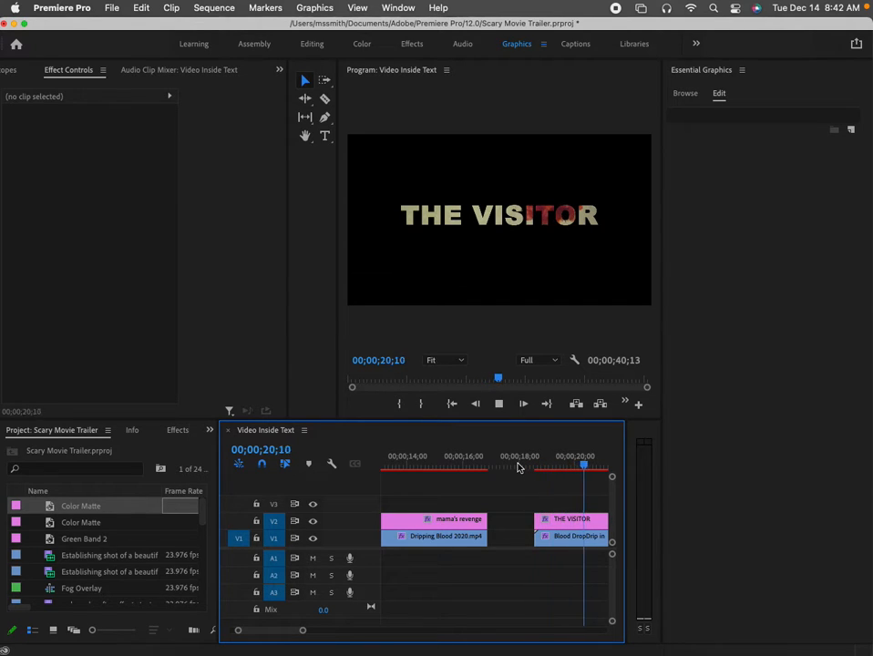
pyautogui.press('space')
# Move the playhead past the last clips in the sequence to an empty spot at 00;00;41;04.
pyautogui.press('Down')
pyautogui.press('Down')
pyautogui.press('Down')
pyautogui.press('Down')
pyautogui.press('Down')
pyautogui.press('Down')
pyautogui.press('Down')
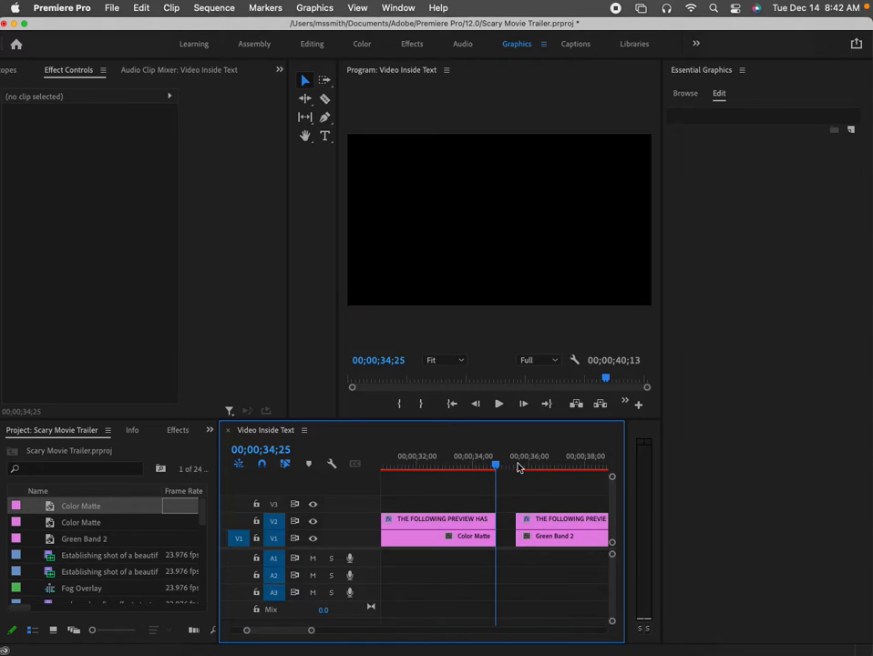
pyautogui.press('Down')
pyautogui.press('Down')
pyautogui.click(516, 466)
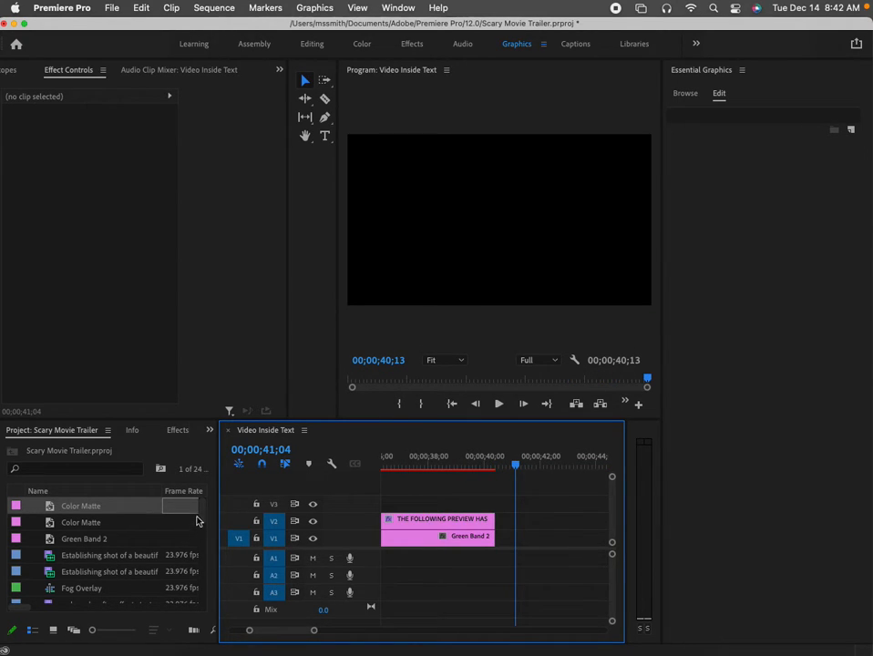
# Load Dripping Blood 2020.mp4 into the Source monitor and scrub its footage back to the beginning.
pyautogui.moveTo(201, 517); pyautogui.dragTo(197, 547)
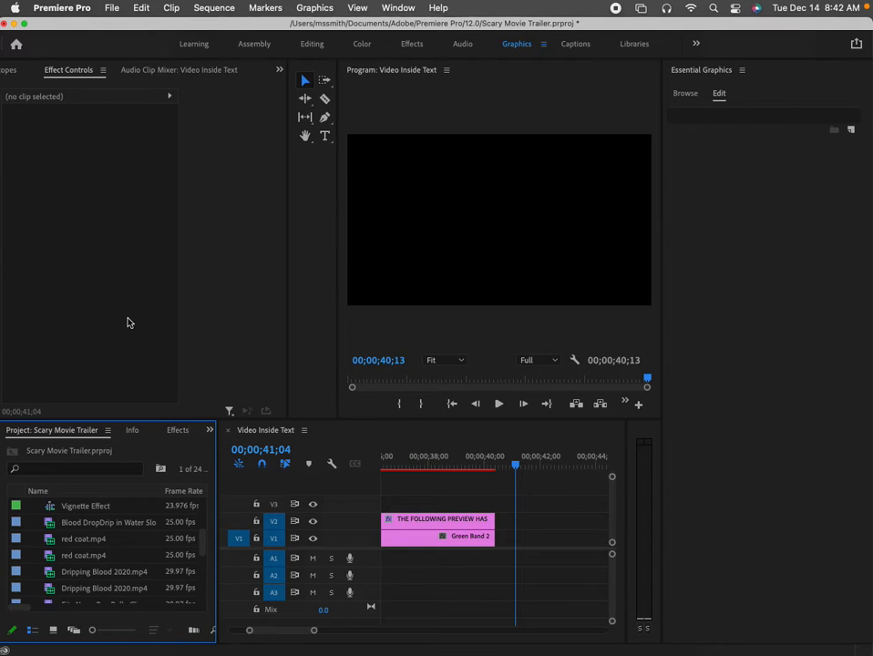
pyautogui.click(279, 70)
pyautogui.click(296, 85)
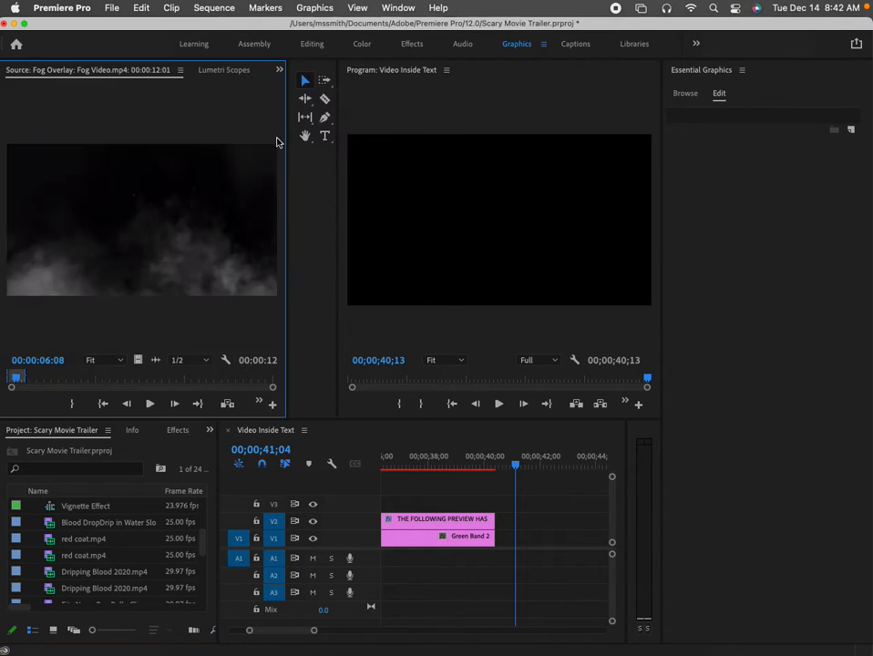
pyautogui.doubleClick(53, 574)
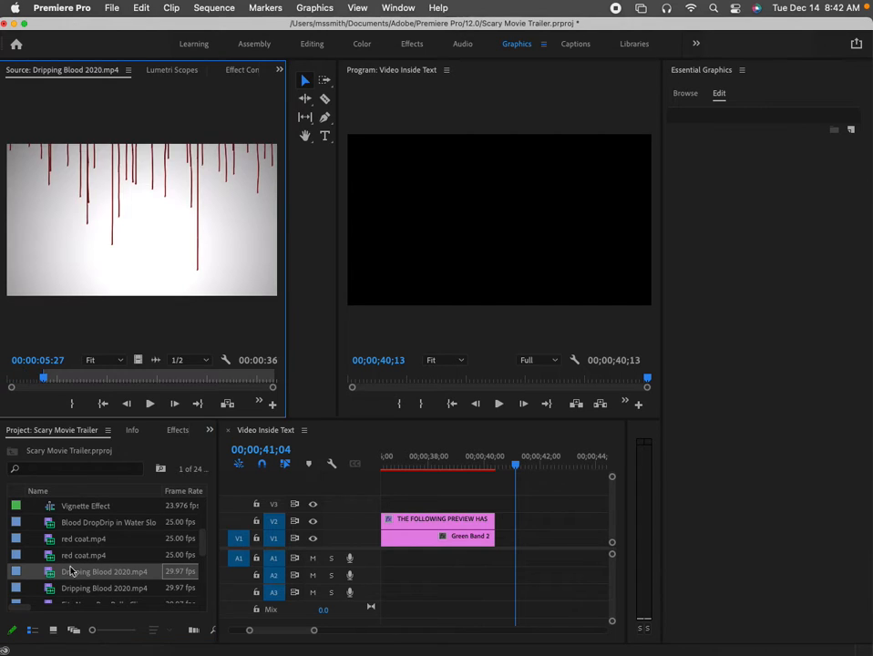
pyautogui.moveTo(69, 379); pyautogui.dragTo(44, 378)
pyautogui.moveTo(42, 379); pyautogui.dragTo(9, 381)
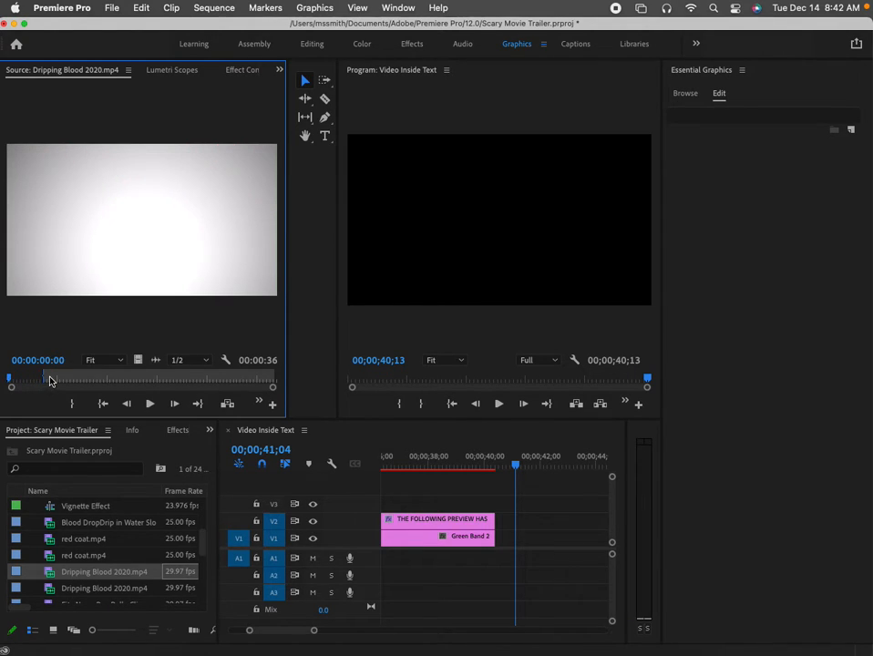
pyautogui.moveTo(45, 377); pyautogui.dragTo(9, 379)
# Place only the video of Dripping Blood 2020.mp4 on V1 at the playhead and set the clip to frame size.
pyautogui.moveTo(138, 360); pyautogui.dragTo(522, 542)
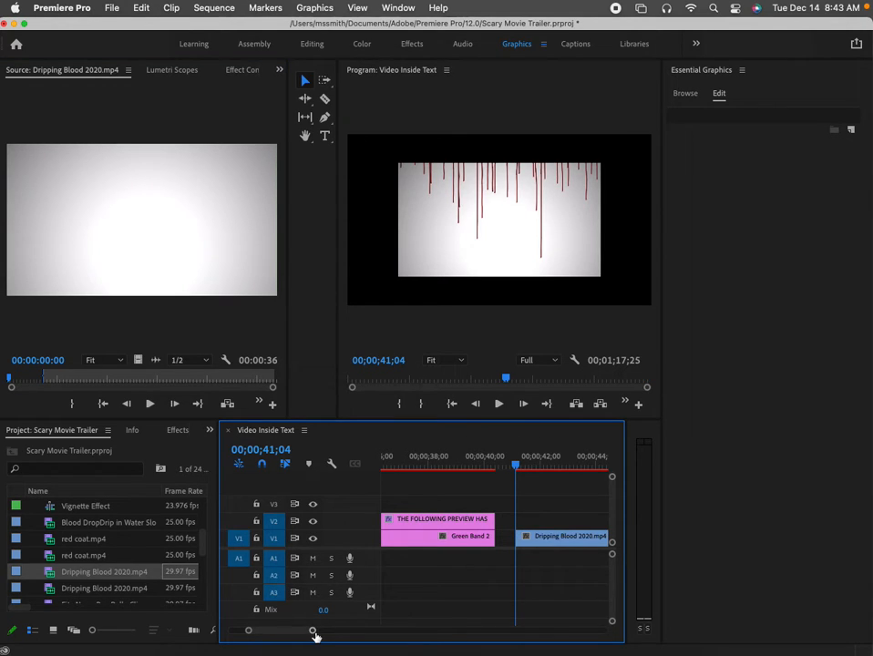
pyautogui.moveTo(312, 633)
pyautogui.mouseDown()
pyautogui.moveTo(324, 631)
pyautogui.moveTo(307, 633)
pyautogui.mouseUp()
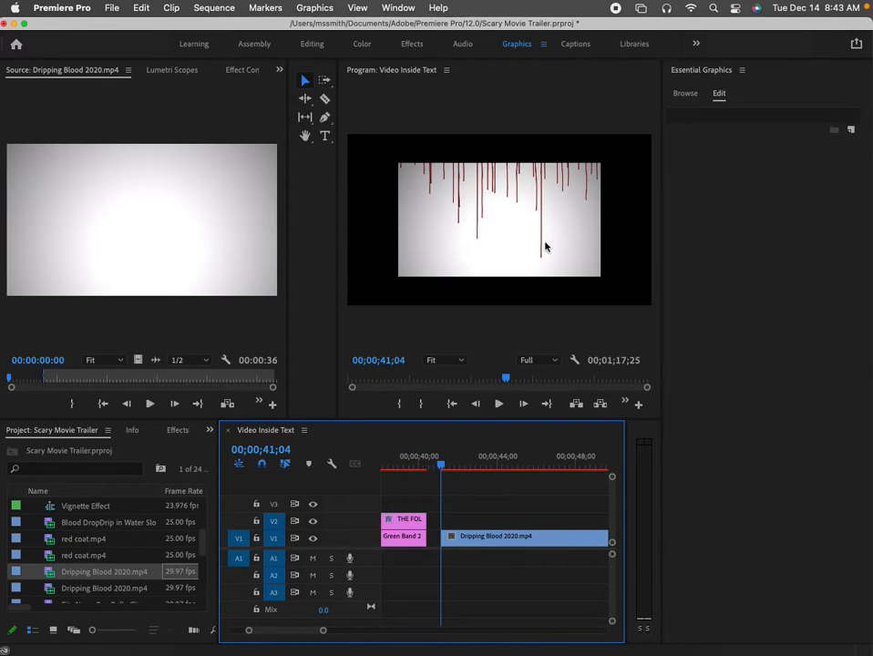
pyautogui.rightClick(511, 542)
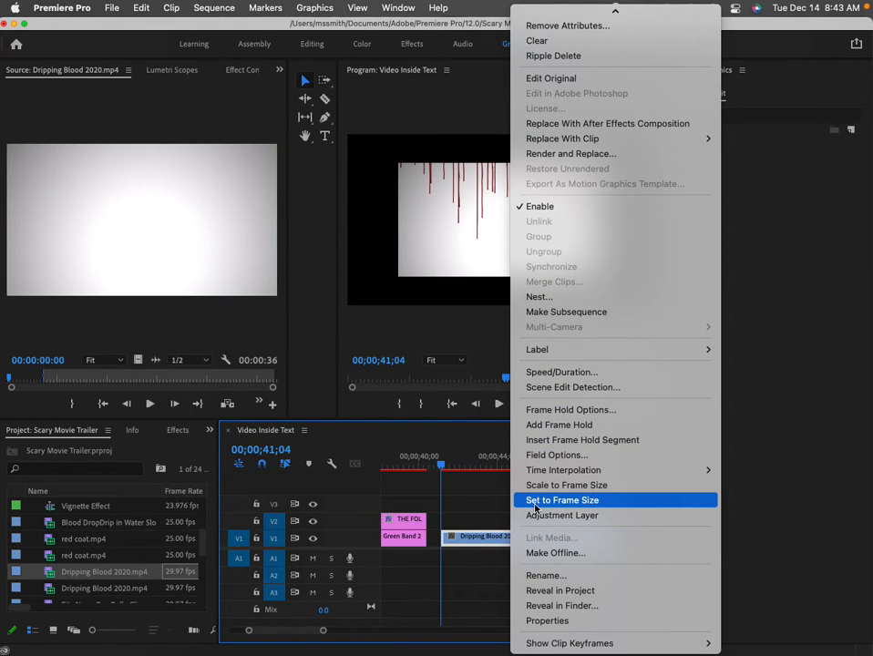
pyautogui.click(561, 501)
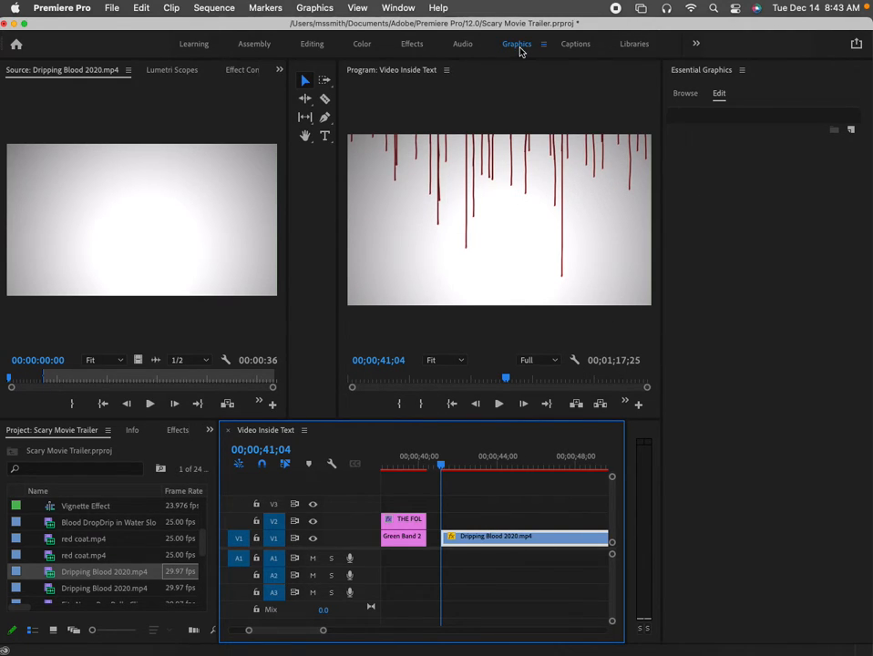
# Add the Basic Title template on V2 directly above the start of the new Dripping Blood clip, accepting the font substitution.
pyautogui.click(685, 94)
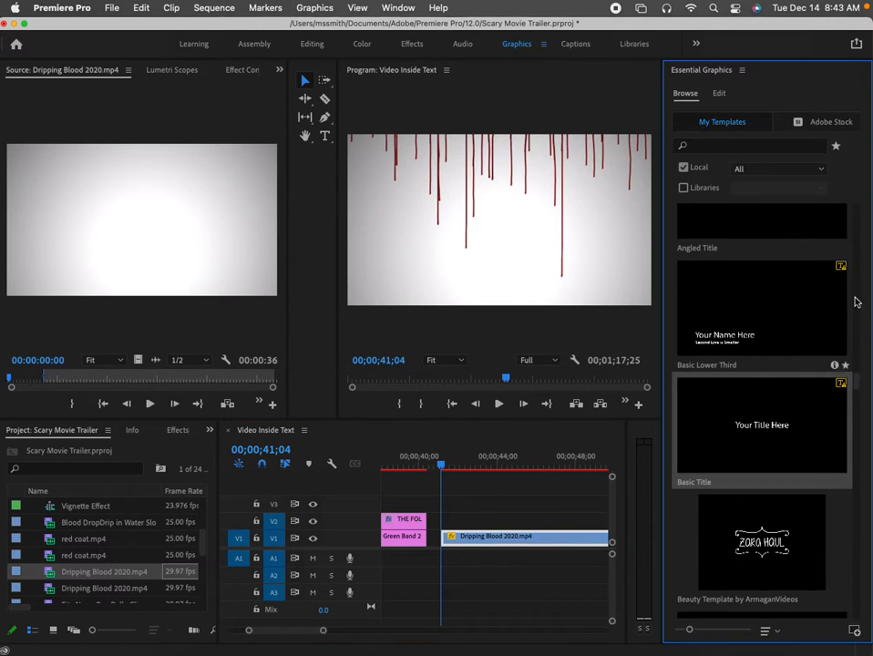
pyautogui.moveTo(752, 444); pyautogui.dragTo(453, 529)
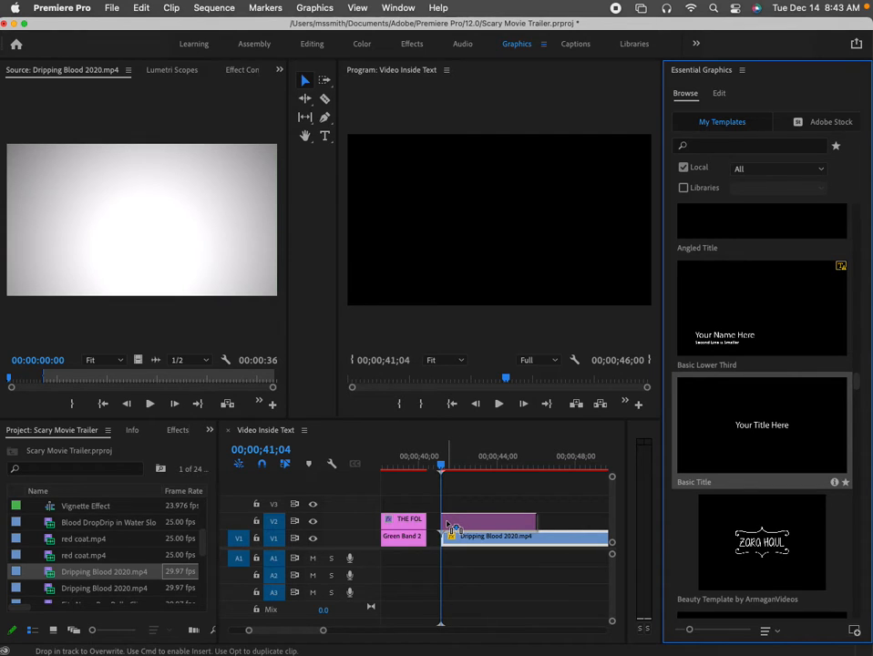
pyautogui.moveTo(454, 529)
pyautogui.mouseDown()
pyautogui.moveTo(489, 527)
pyautogui.moveTo(453, 526)
pyautogui.mouseUp()
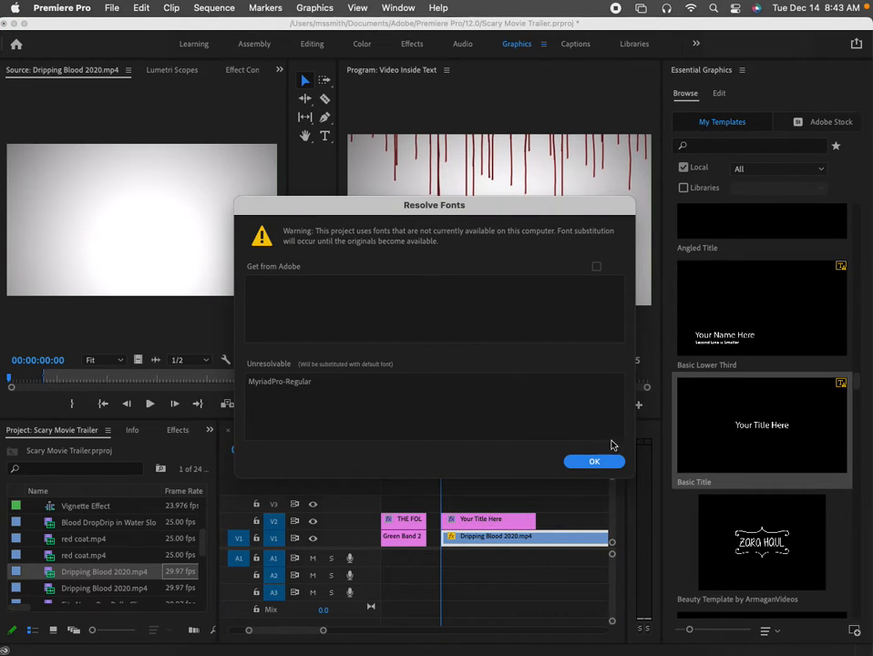
pyautogui.click(594, 462)
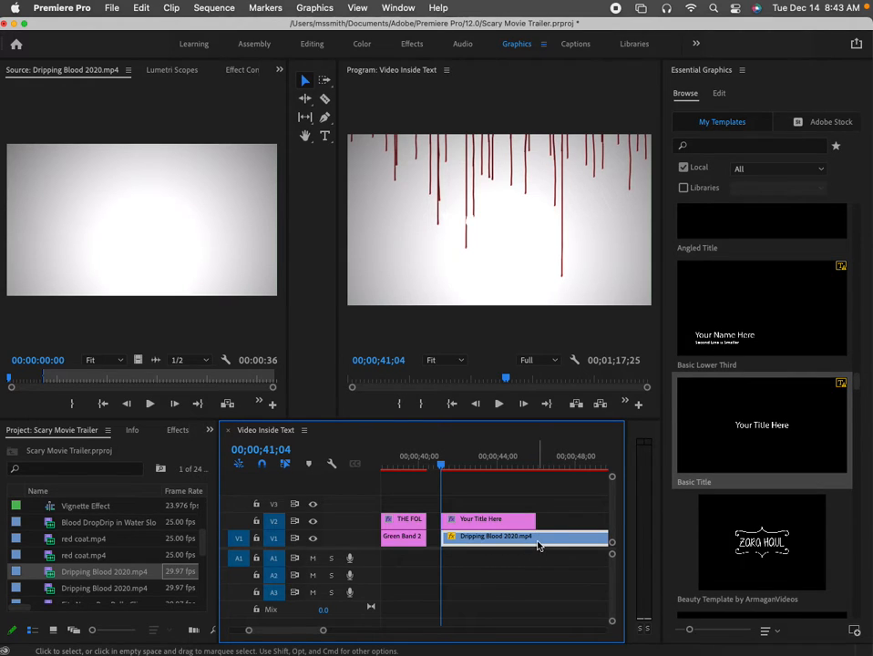
# Split the Dripping Blood clip on V1 where the title above it ends and delete the excess footage.
pyautogui.press('c')
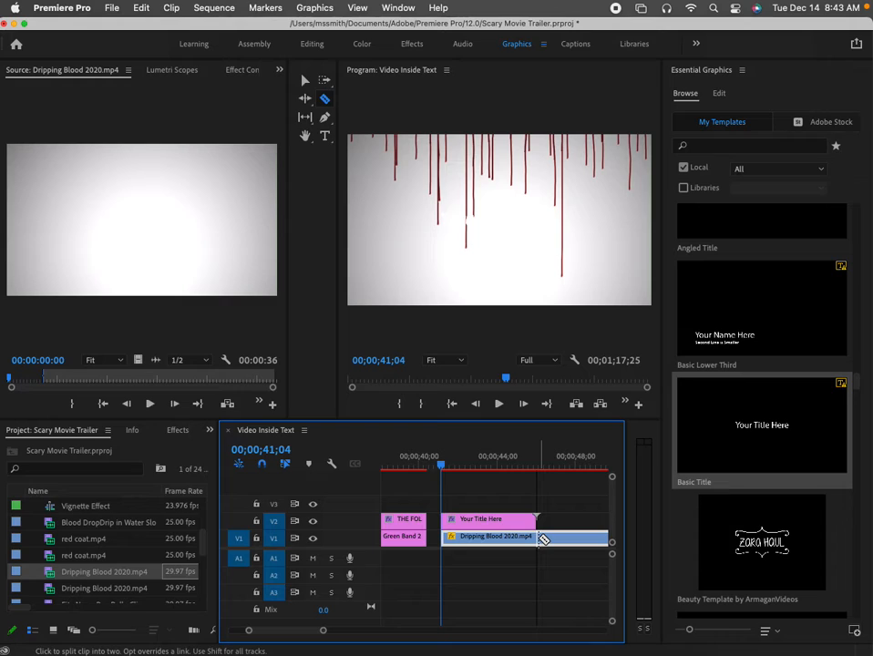
pyautogui.click(538, 538)
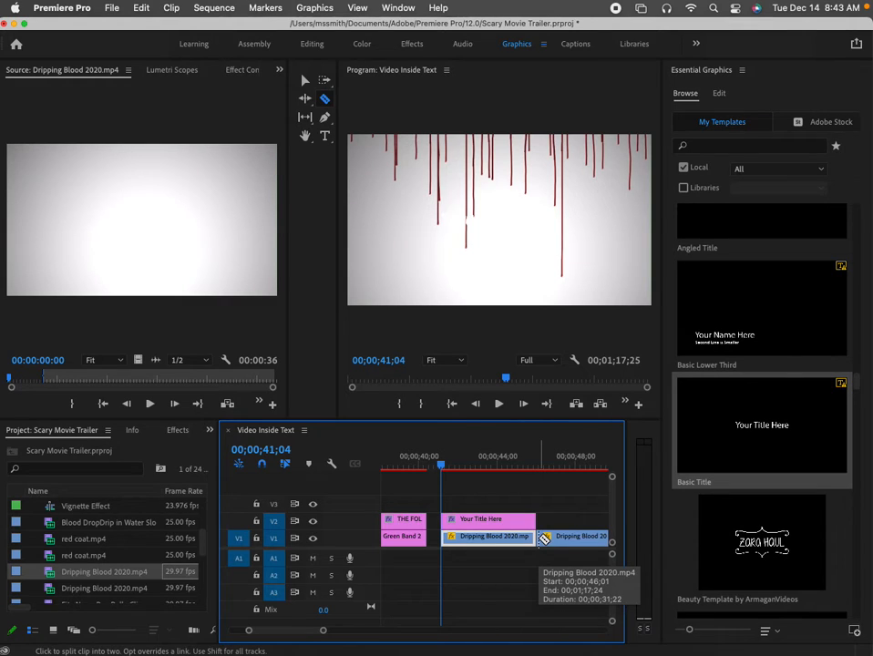
pyautogui.press('v')
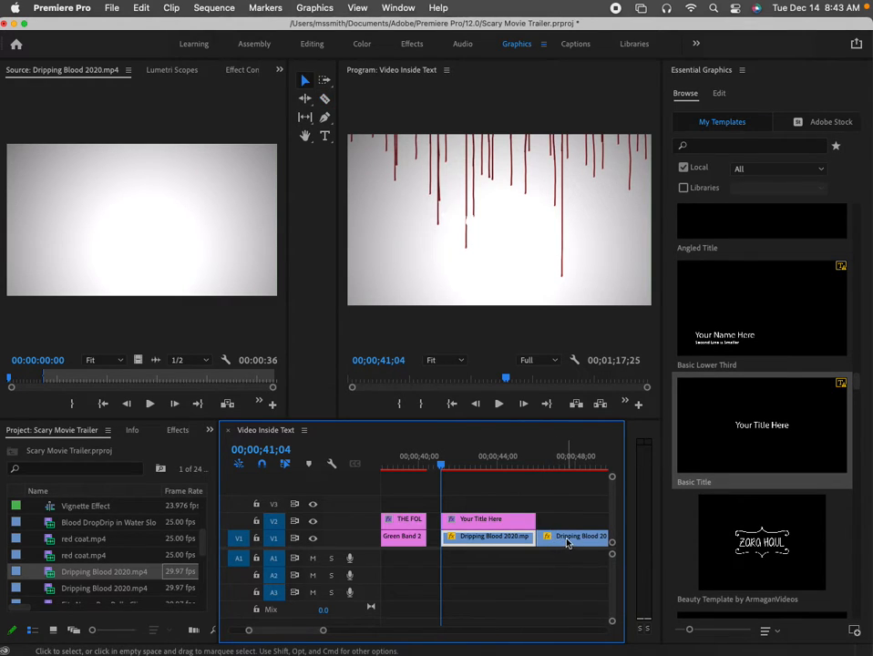
pyautogui.click(567, 539)
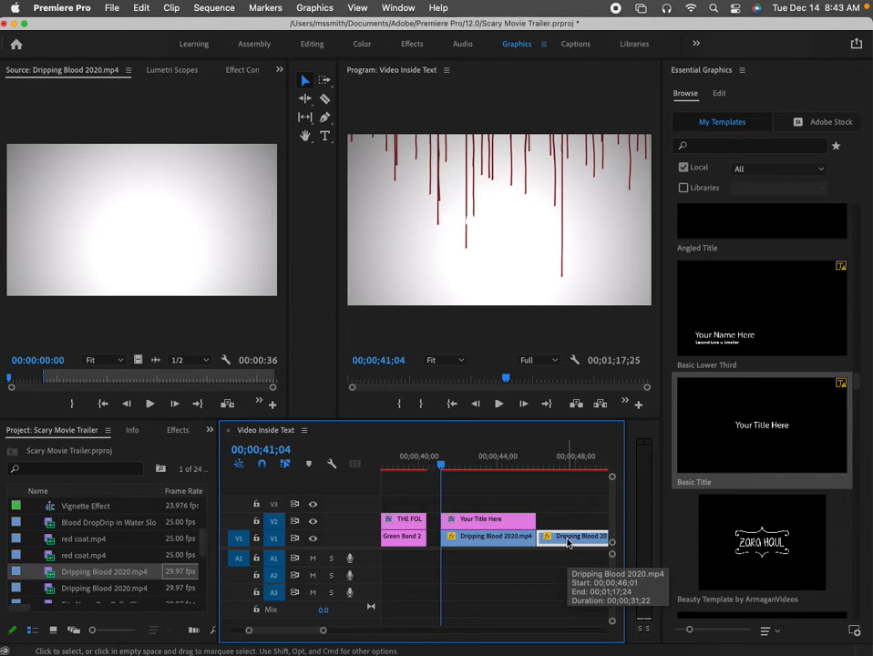
pyautogui.press('Delete')
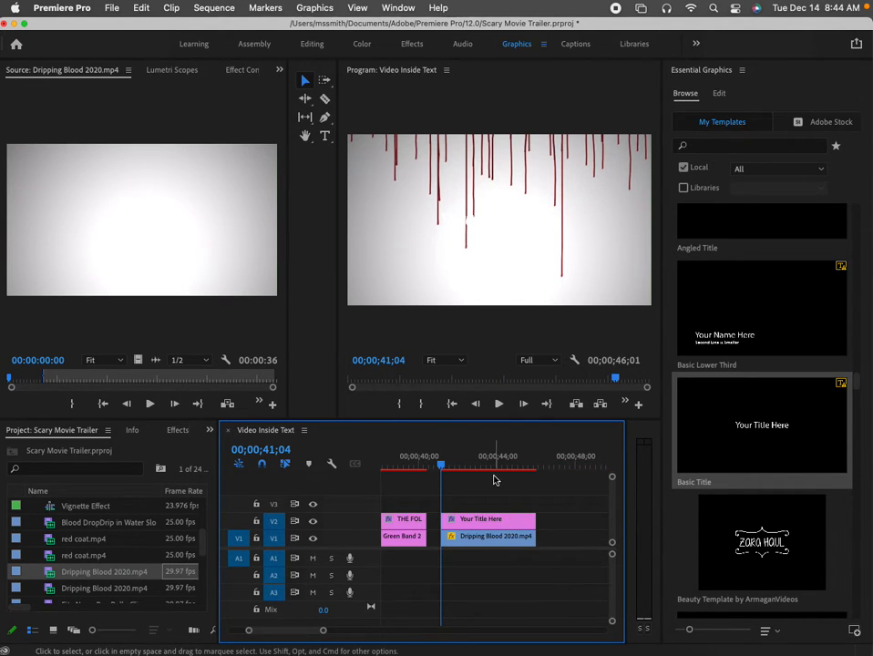
# Replace the template title's text with BLOOD BATH and enlarge its font size to 311.
pyautogui.moveTo(468, 470); pyautogui.dragTo(489, 471)
pyautogui.click(491, 526)
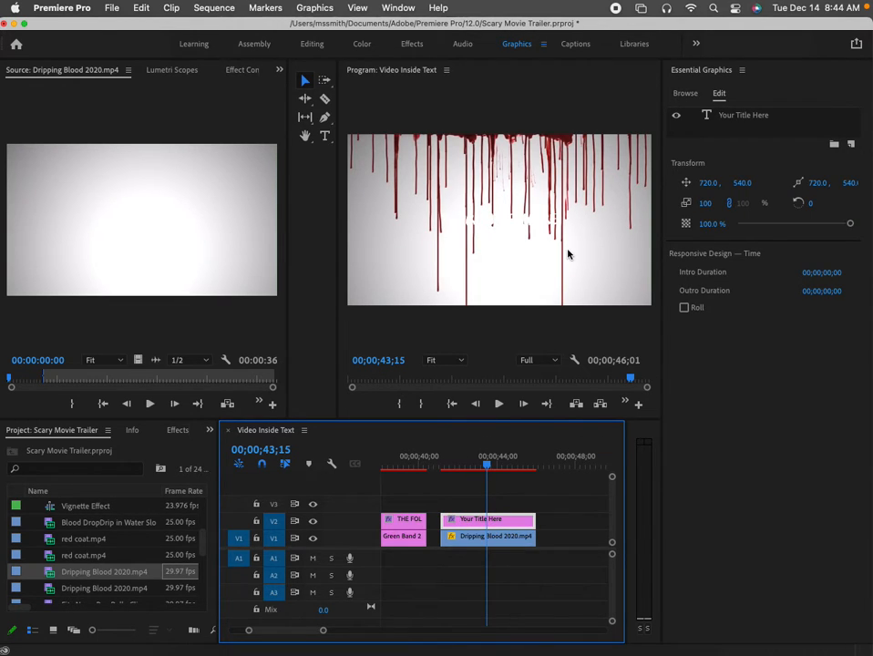
pyautogui.click(740, 116)
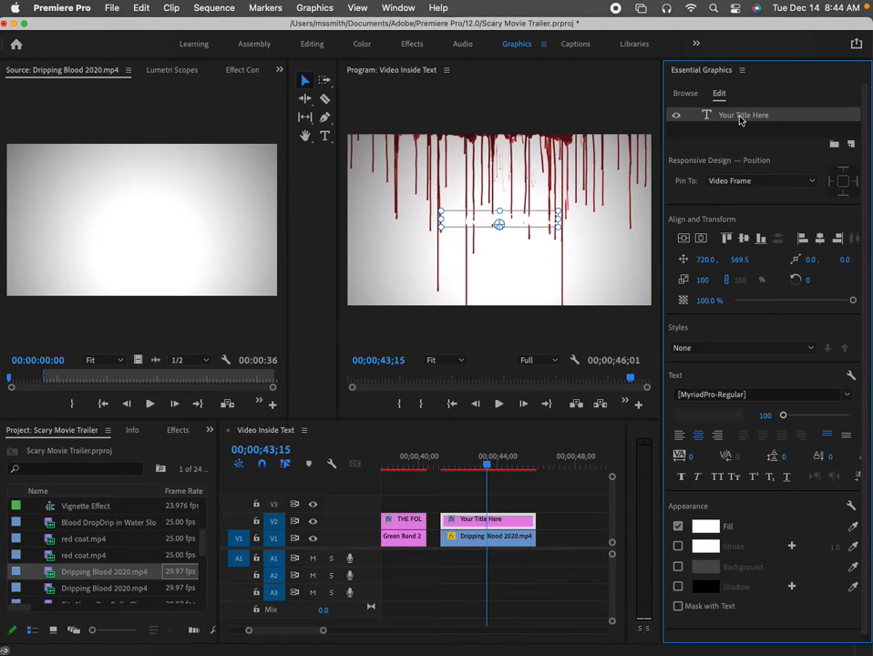
pyautogui.click(325, 136)
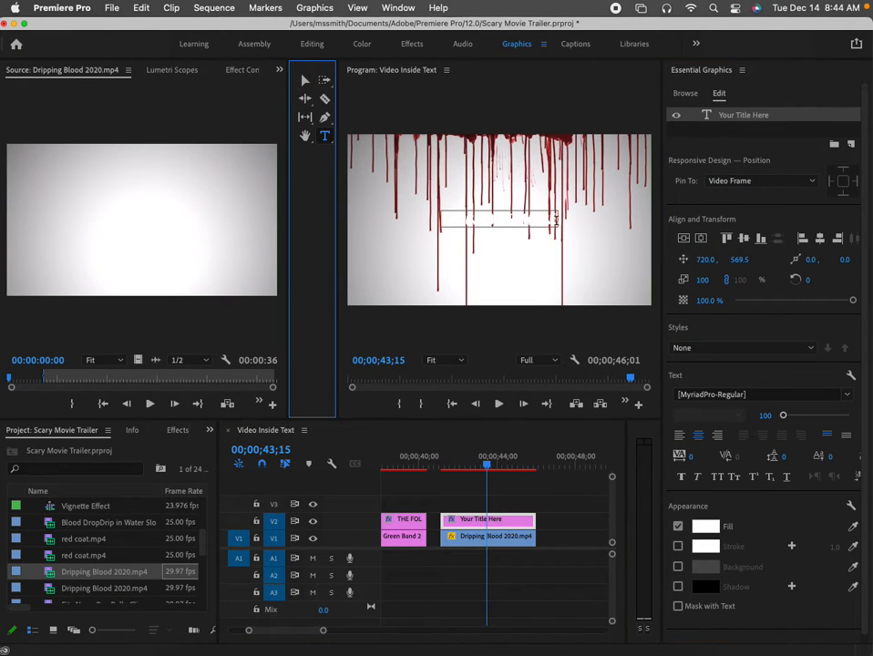
pyautogui.moveTo(556, 219); pyautogui.dragTo(446, 224)
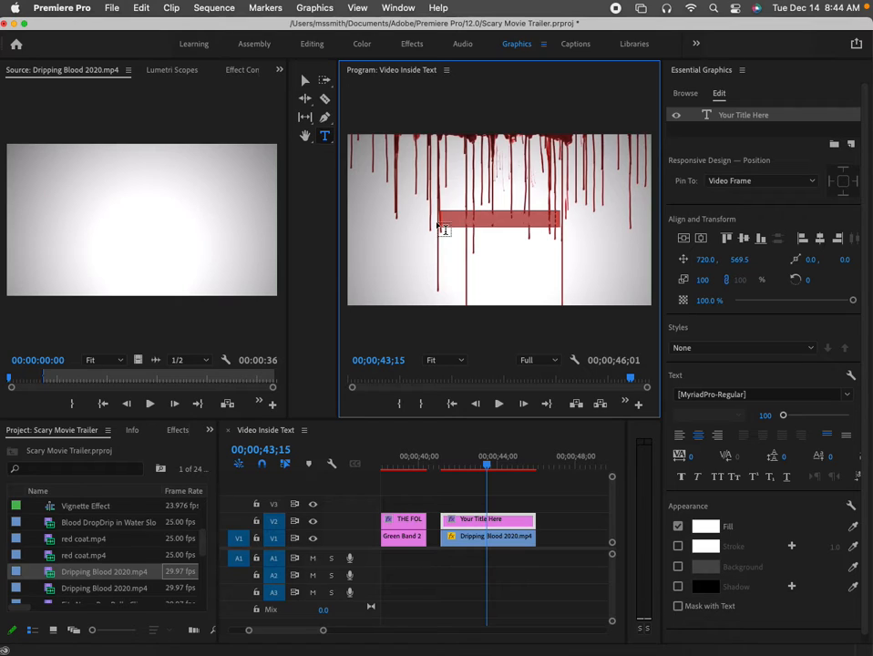
pyautogui.write('BL')
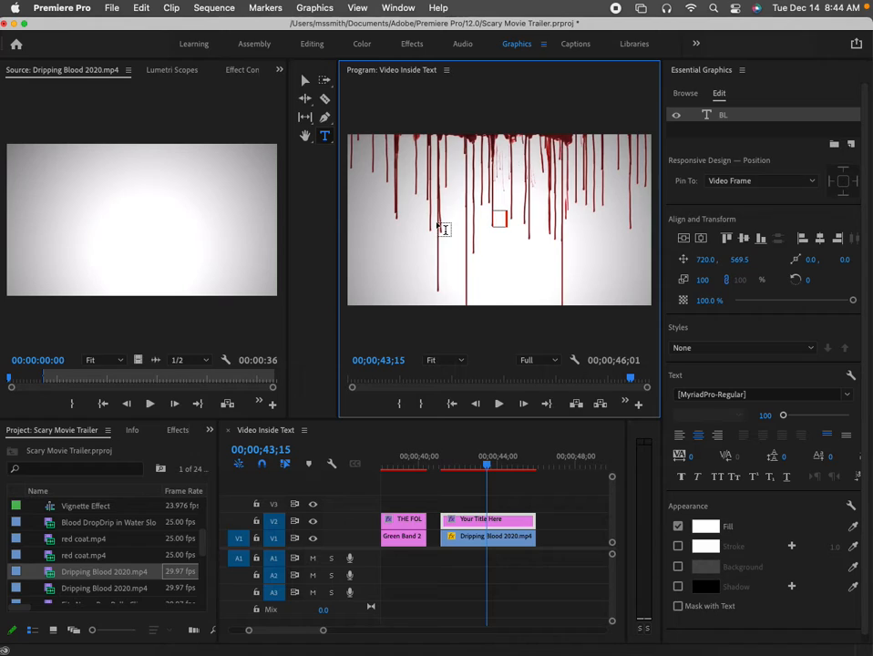
pyautogui.write('OOD BATH')
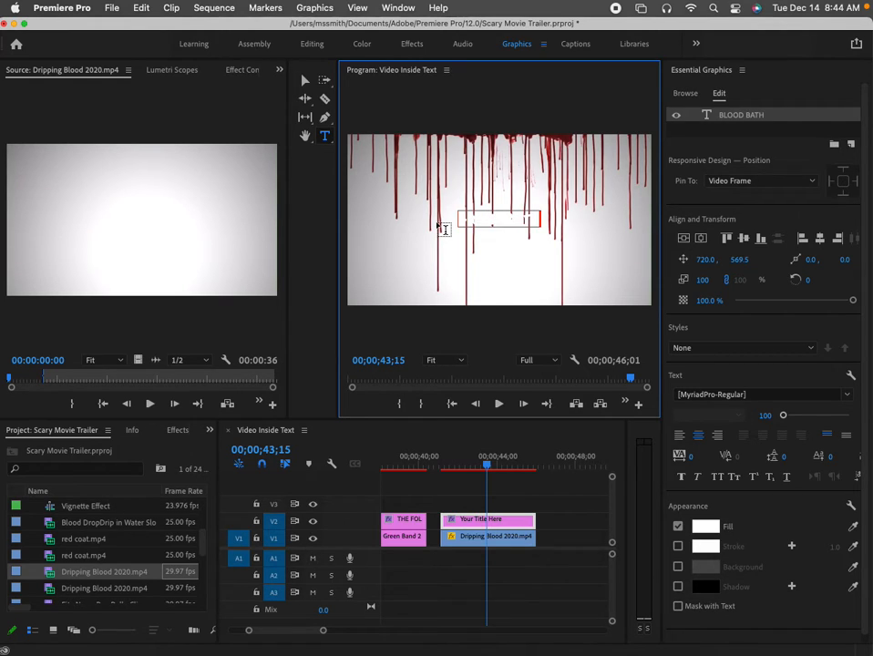
pyautogui.click(305, 82)
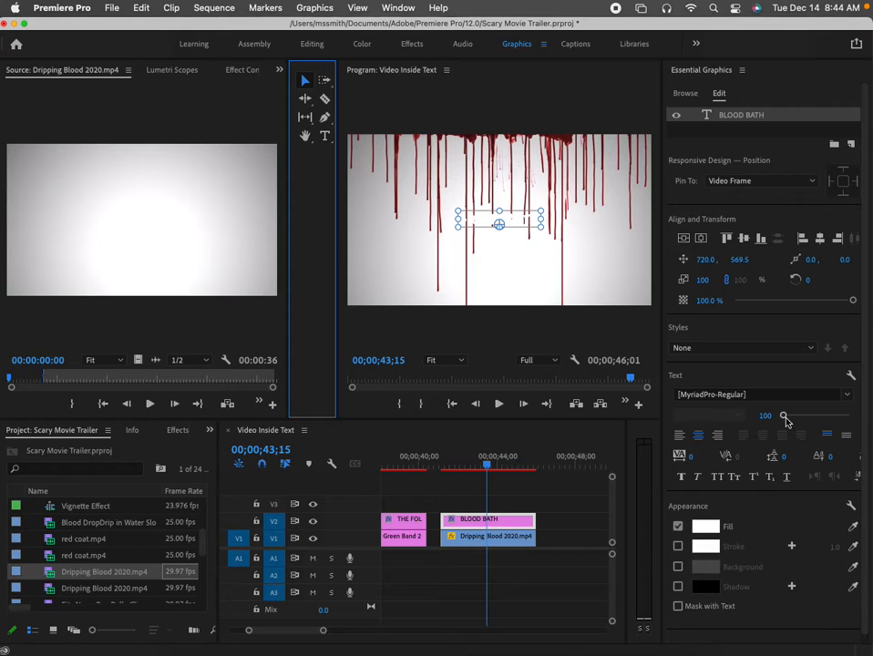
pyautogui.moveTo(784, 416); pyautogui.dragTo(792, 418)
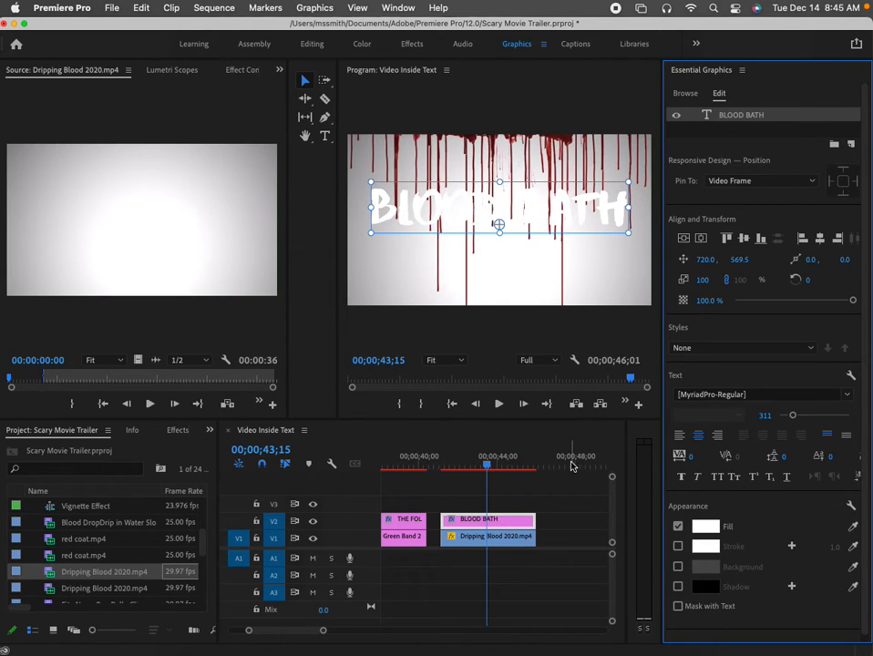
# Select the Dripping Blood clip on V1 and search the effects for TRACK to find the Track Matte Key.
pyautogui.click(491, 544)
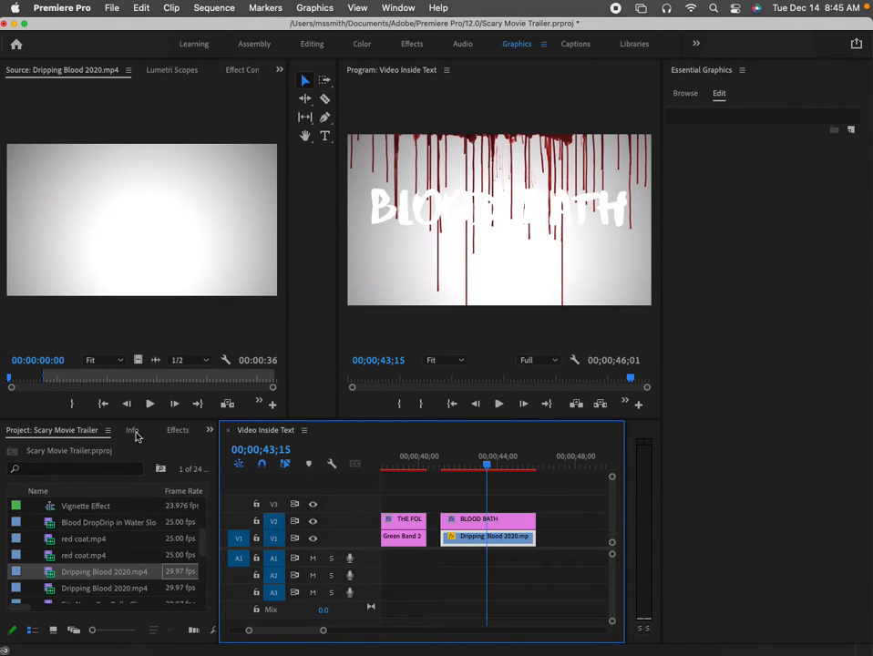
pyautogui.click(209, 431)
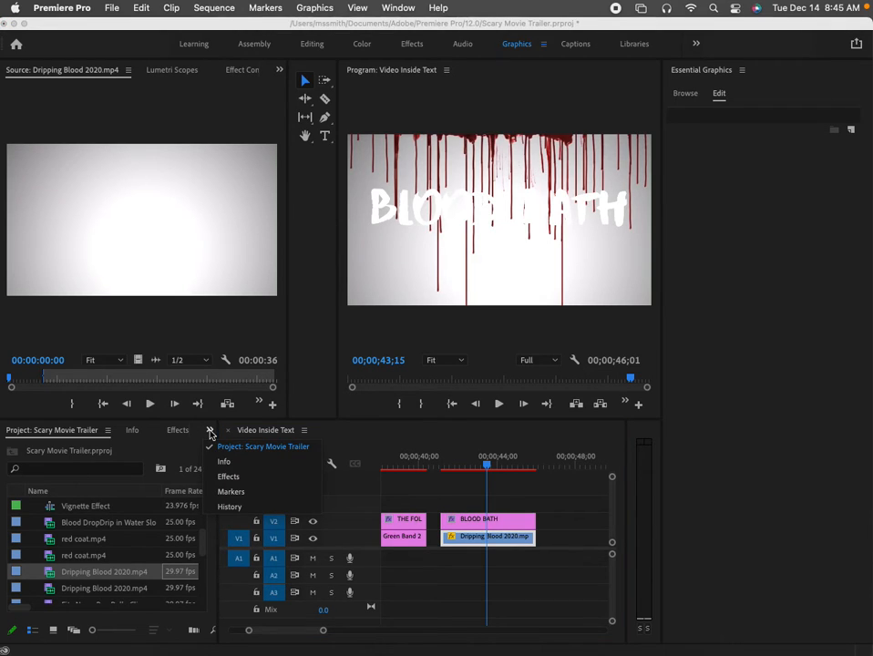
pyautogui.click(229, 477)
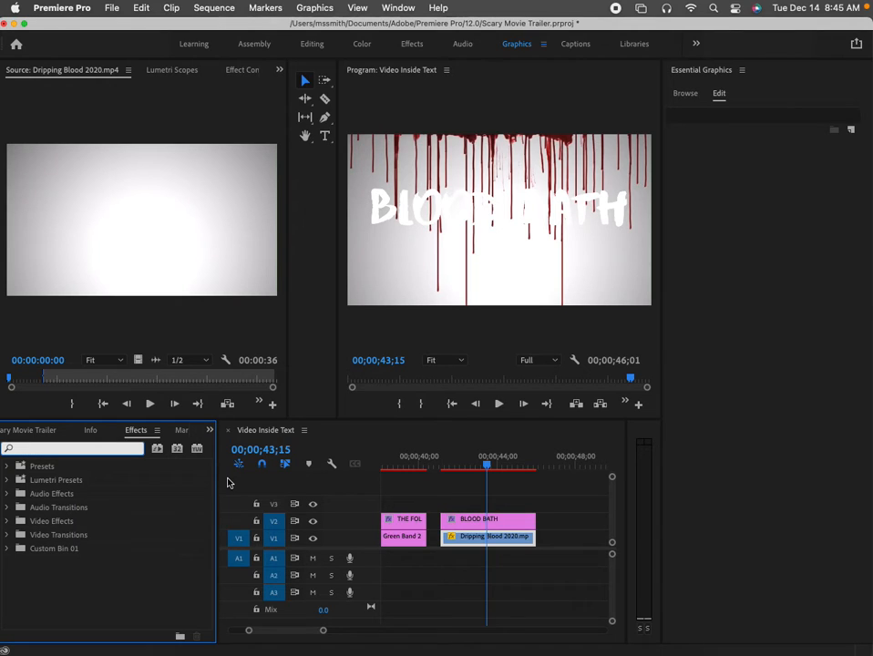
pyautogui.write('TRACK')
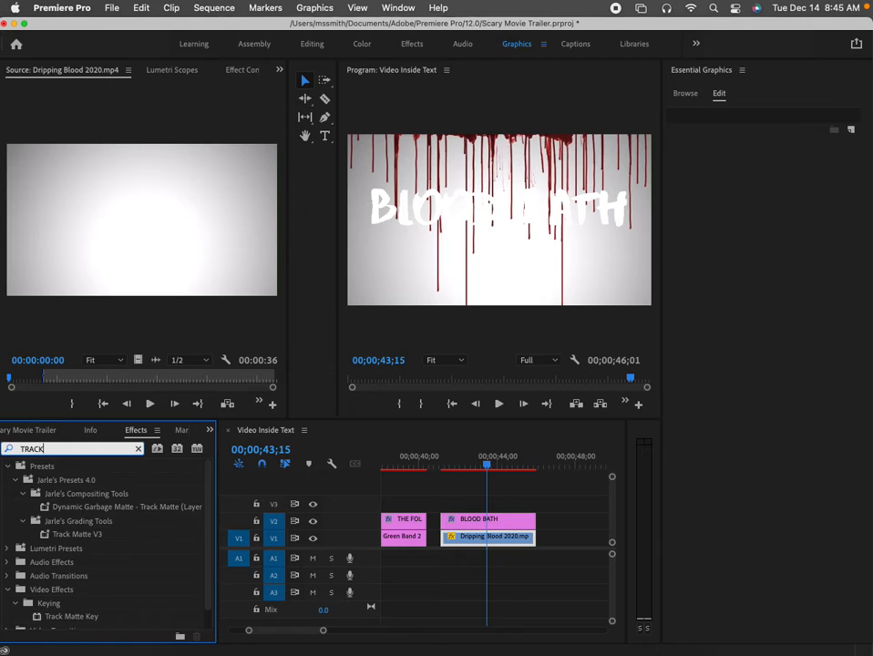
pyautogui.scroll(-2, 205, 529)
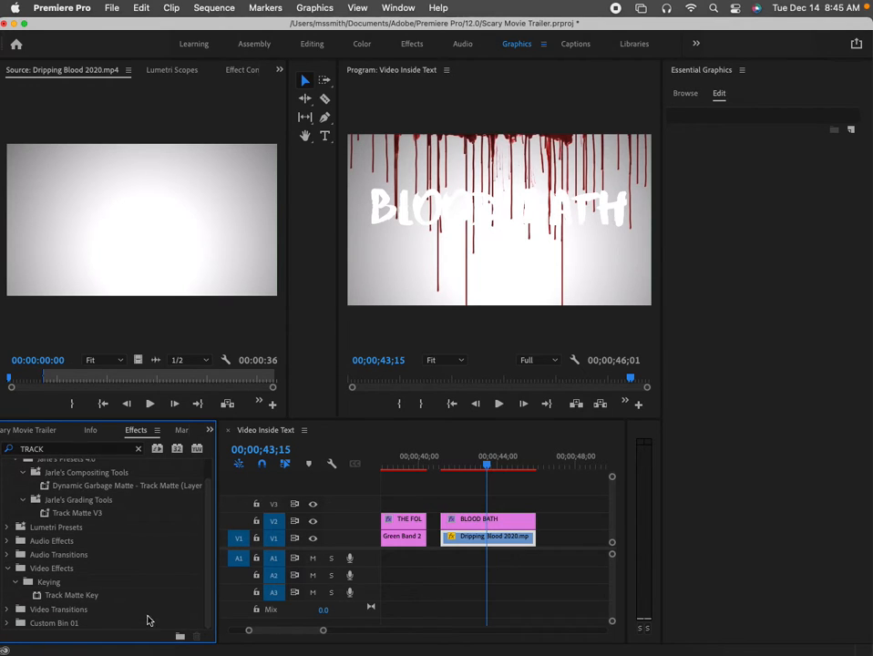
pyautogui.click(68, 598)
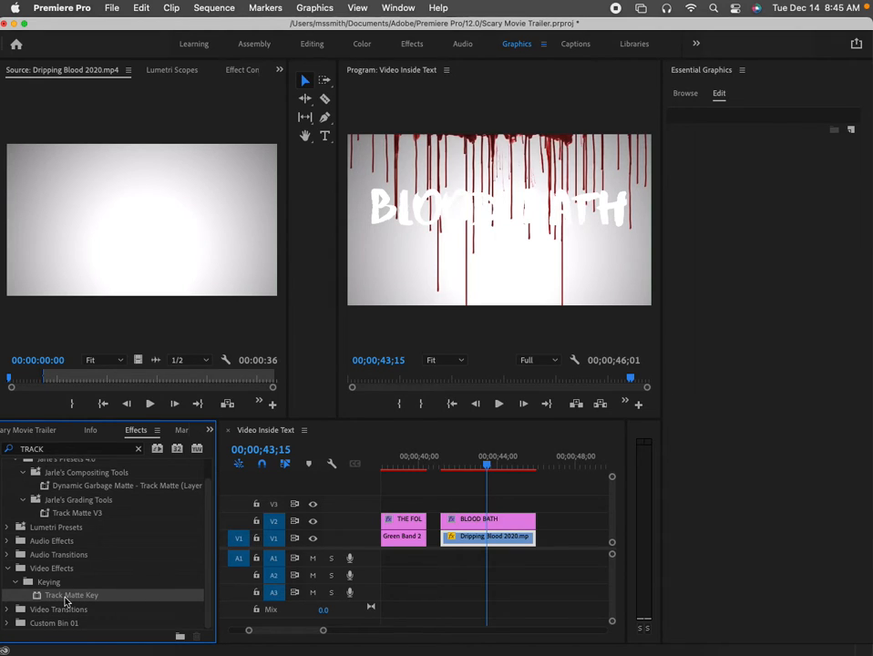
# Apply Track Matte Key to the Dripping Blood clip with Video 2 as the matte and reduce the clip's scale to 109.
pyautogui.moveTo(66, 600); pyautogui.dragTo(480, 539)
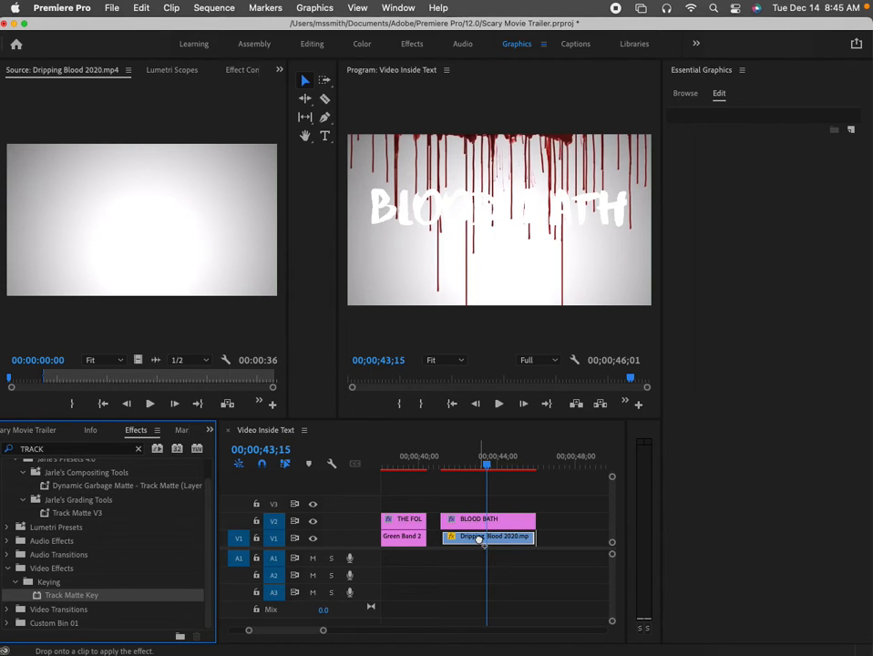
pyautogui.moveTo(479, 540); pyautogui.dragTo(480, 541)
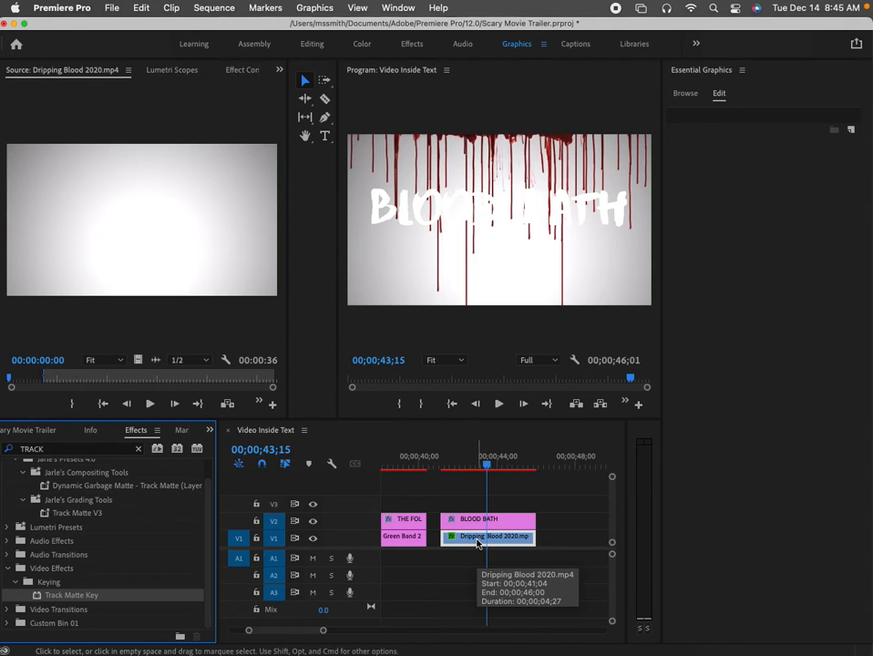
pyautogui.doubleClick(467, 541)
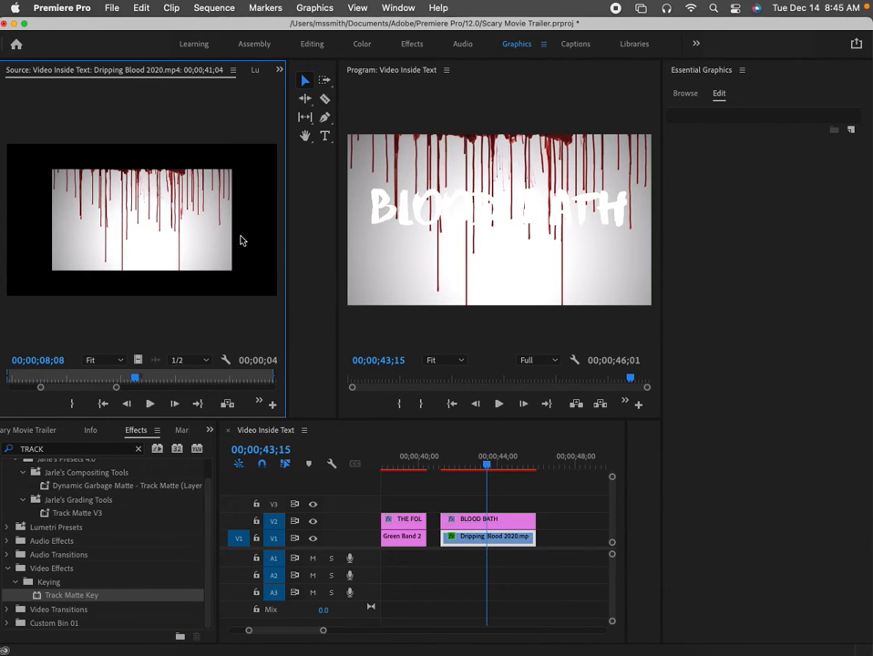
pyautogui.click(280, 71)
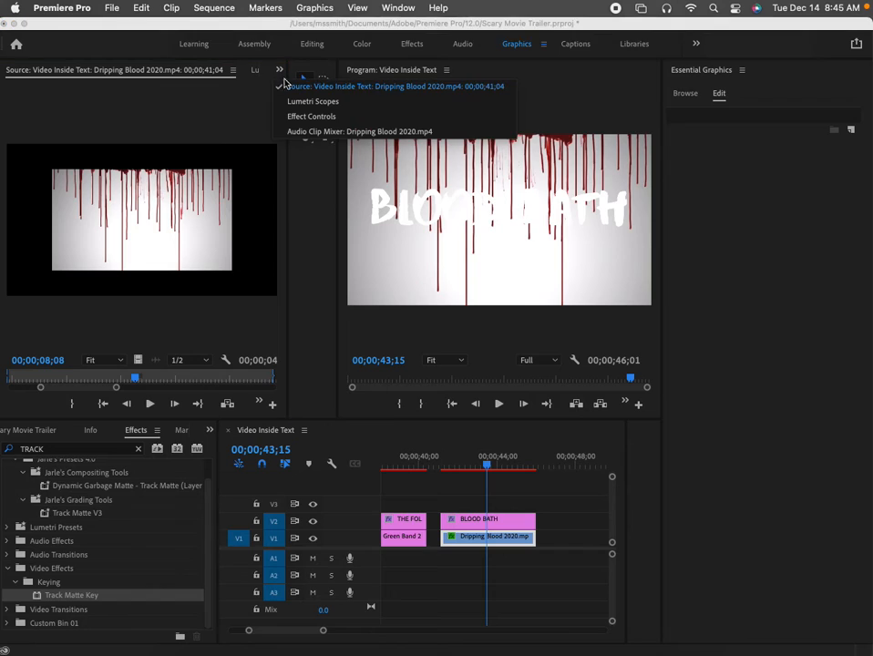
pyautogui.click(311, 117)
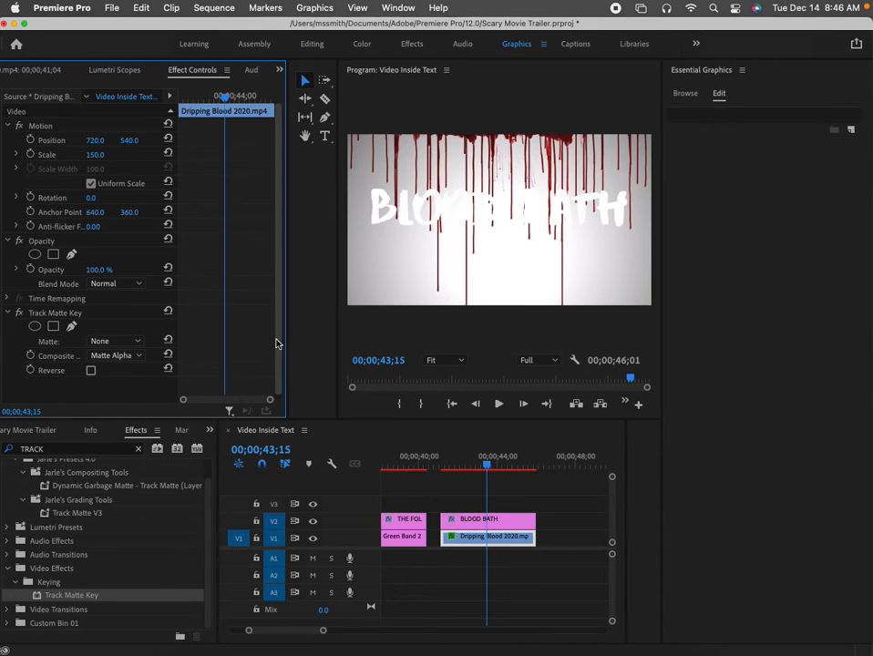
pyautogui.scroll(-1, 274, 360)
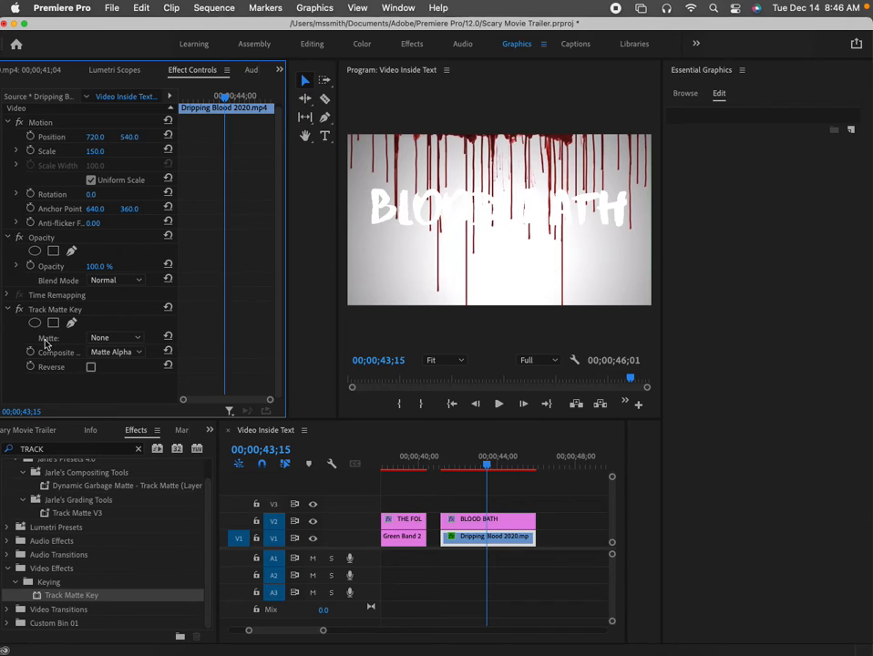
pyautogui.click(138, 342)
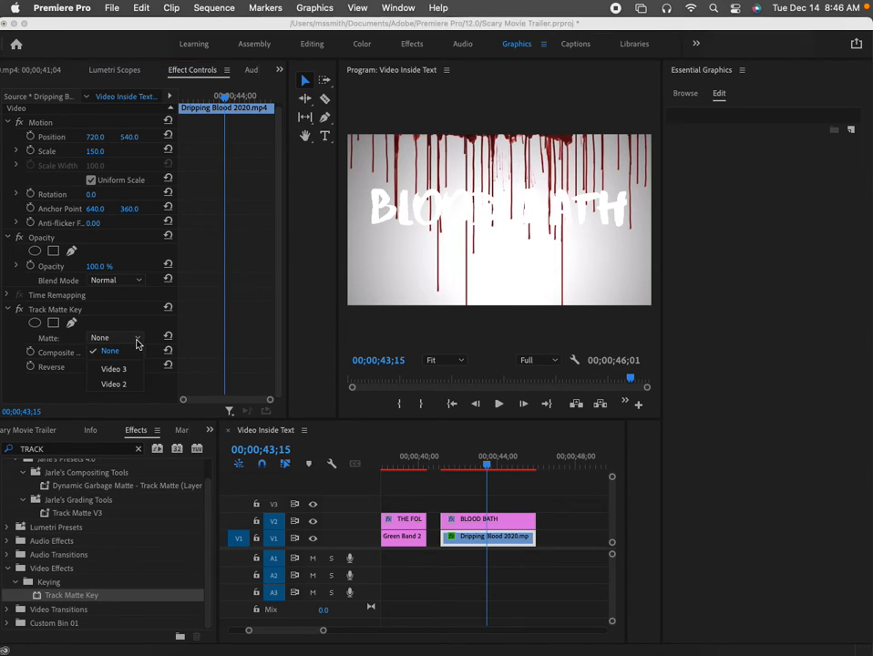
pyautogui.click(115, 384)
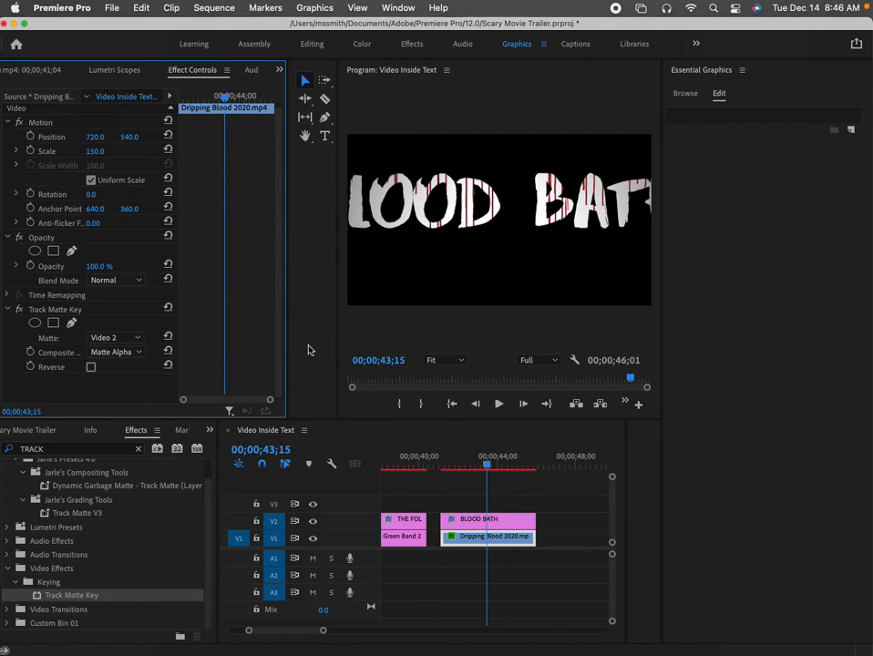
pyautogui.moveTo(95, 151); pyautogui.dragTo(62, 151)
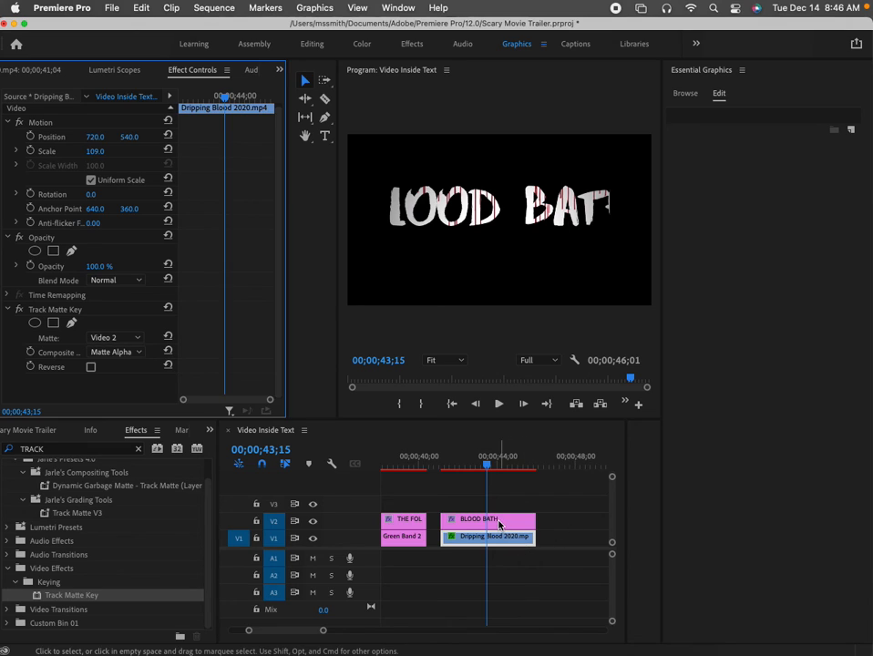
# Undo the Dripping Blood clip's matte and scale changes and the BLOOD BATH title's font enlargement, and select the title text.
pyautogui.click(500, 524)
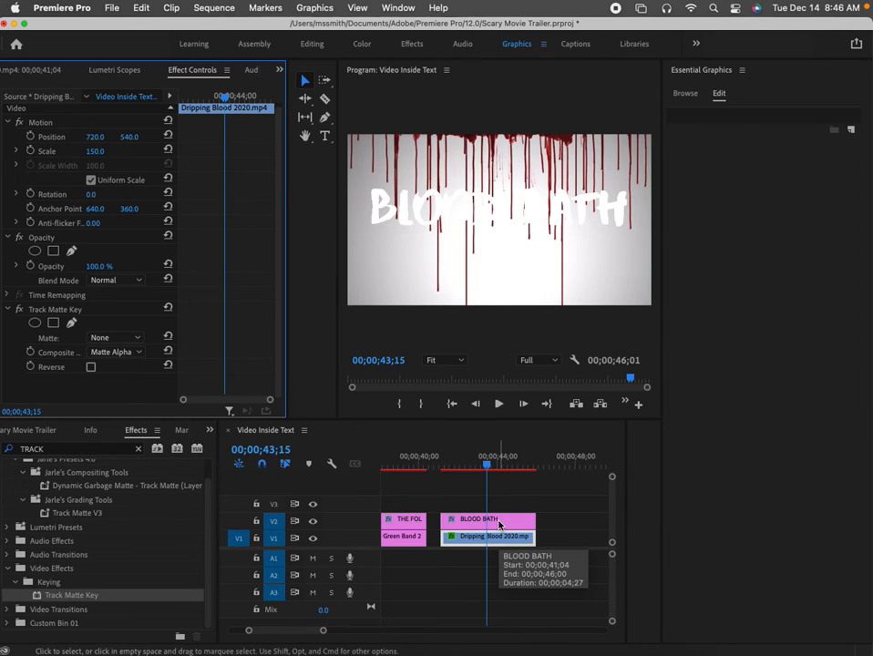
pyautogui.click(688, 97)
pyautogui.click(691, 100)
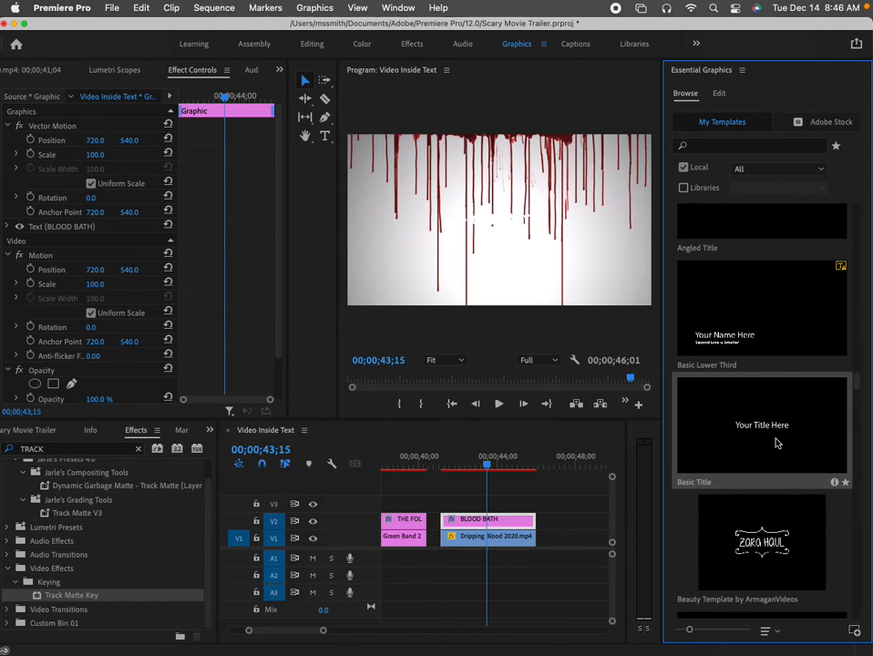
pyautogui.click(497, 223)
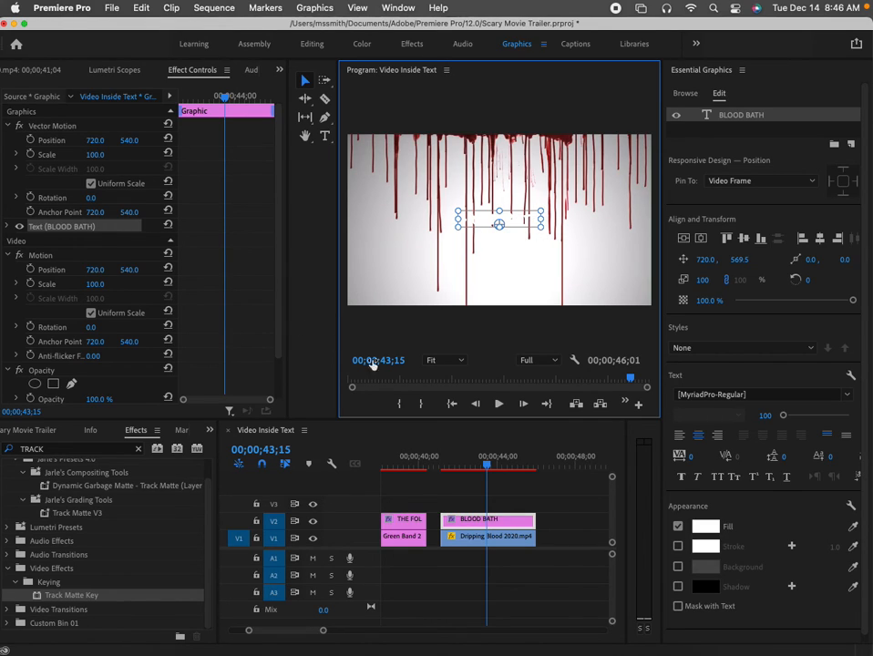
# Reapply the Track Matte Key to the Dripping Blood clip on V1 and set its matte to Video 2.
pyautogui.click(488, 543)
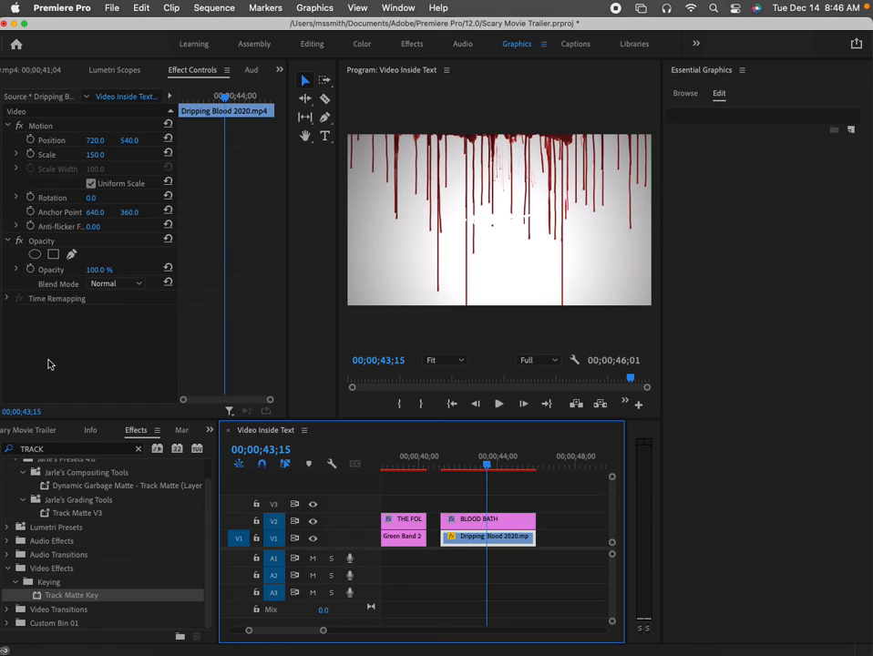
pyautogui.moveTo(36, 594); pyautogui.dragTo(497, 540)
pyautogui.click(476, 544)
pyautogui.doubleClick(476, 543)
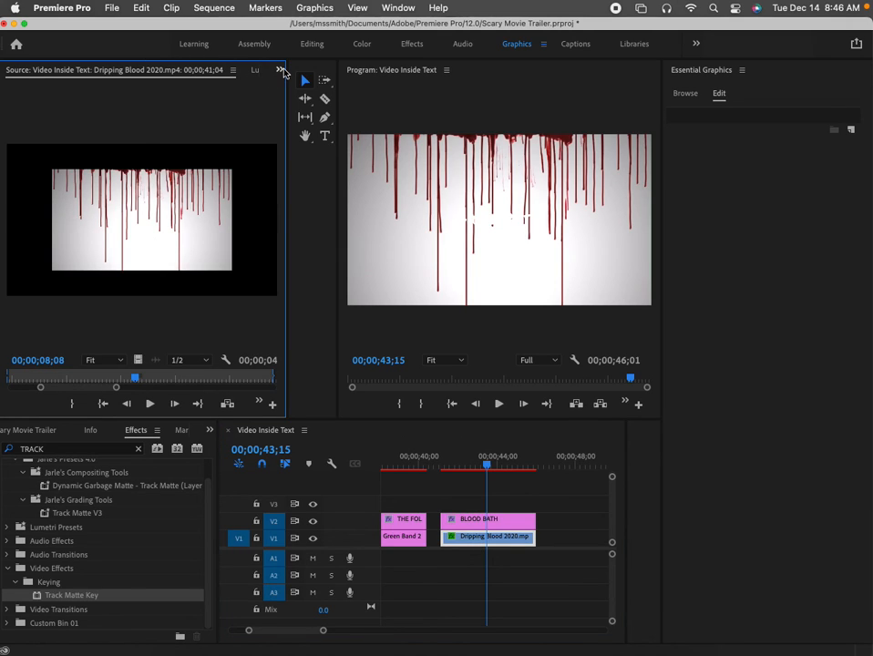
pyautogui.click(280, 71)
pyautogui.click(311, 117)
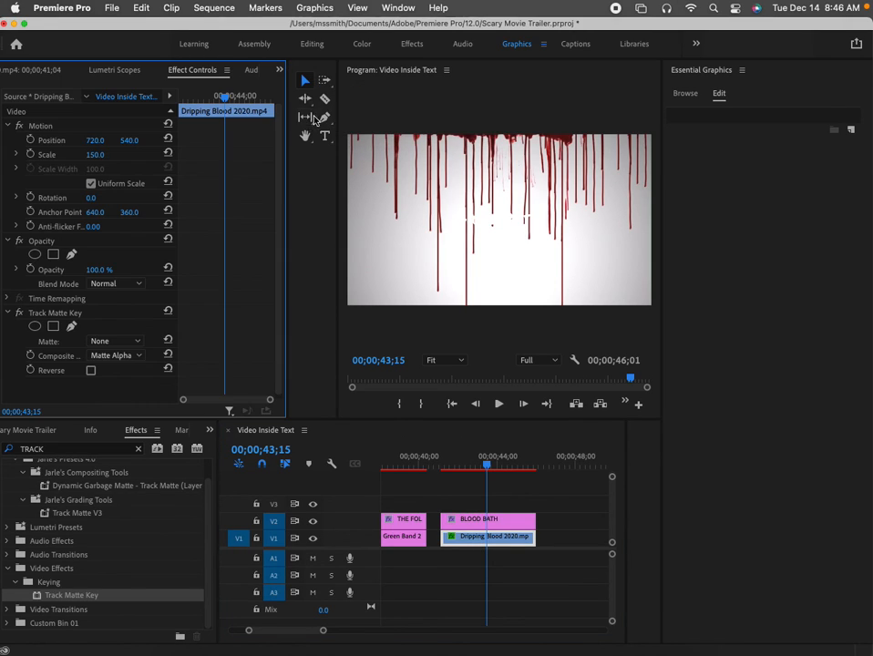
pyautogui.click(130, 341)
pyautogui.click(122, 384)
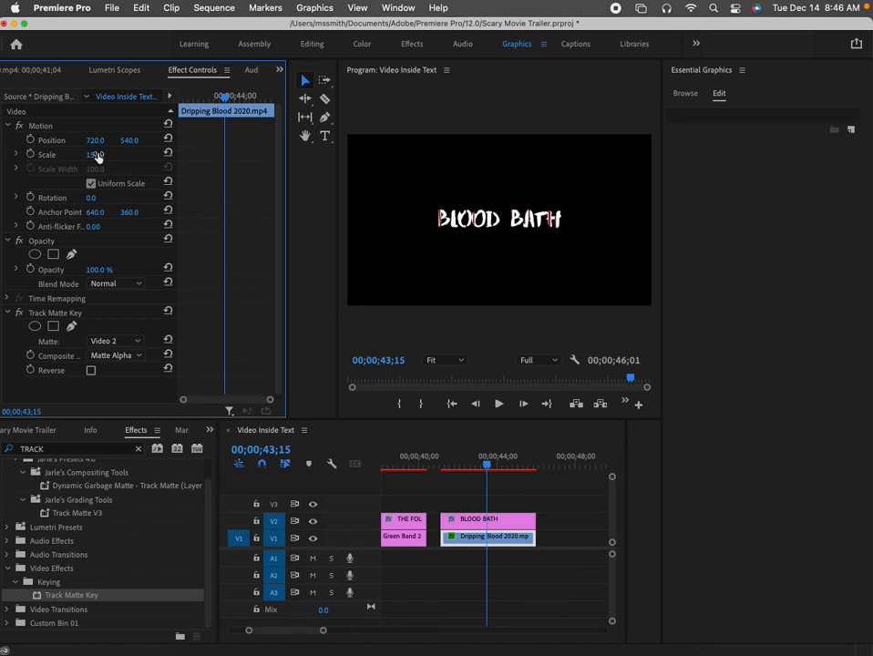
# Enlarge the Dripping Blood clip's scale to 217 and move the playhead to the start of the clip.
pyautogui.moveTo(95, 154); pyautogui.dragTo(155, 154)
pyautogui.moveTo(489, 468); pyautogui.dragTo(442, 473)
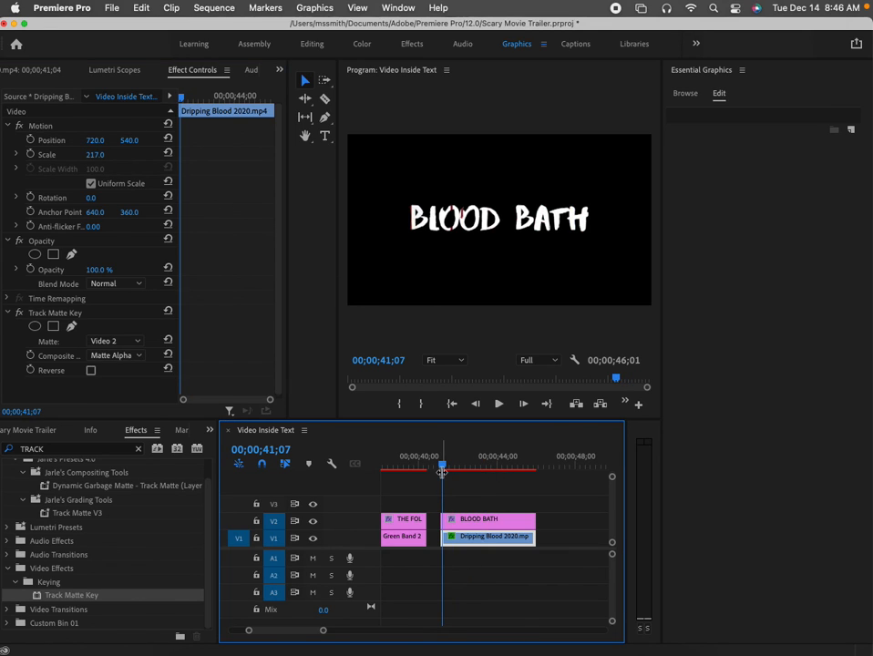